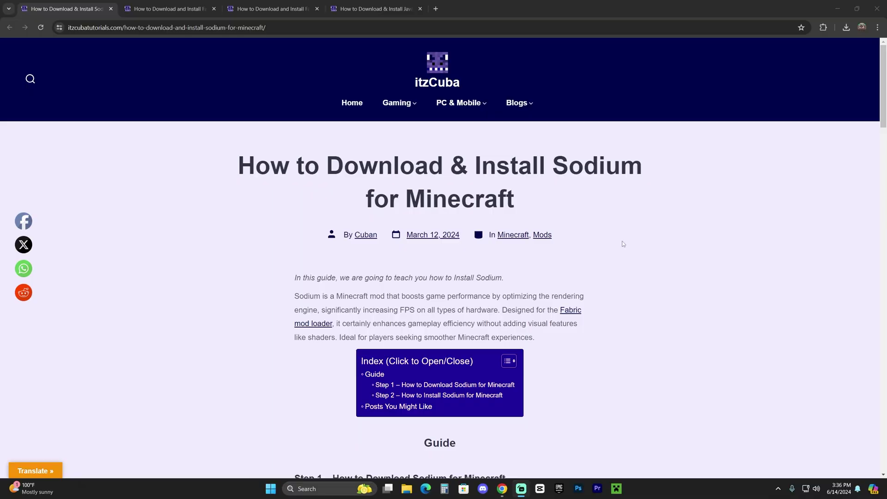
Focus the itzCuba Sodium guide, highlight its title, and scroll to the Step 1 download section.
{"action": "left_click", "coordinate": [587, 183]}
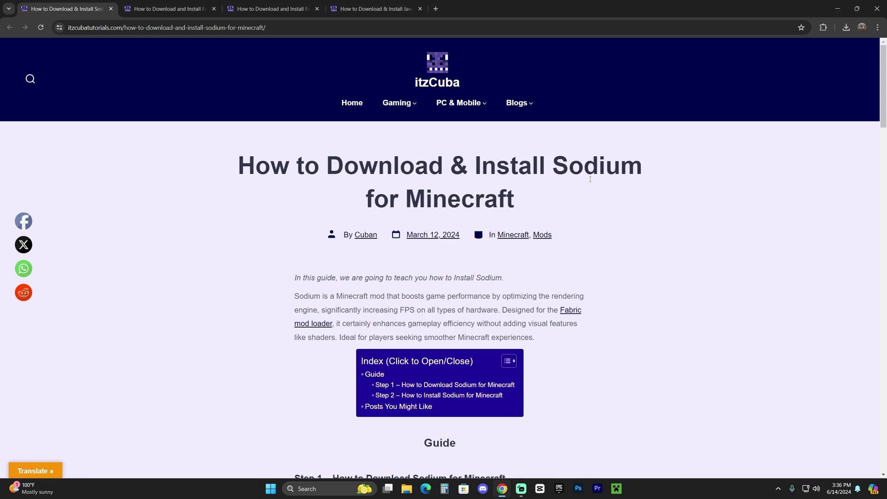
{"action": "scroll", "coordinate": [685, 183], "scroll_direction": "down", "scroll_amount": 10}
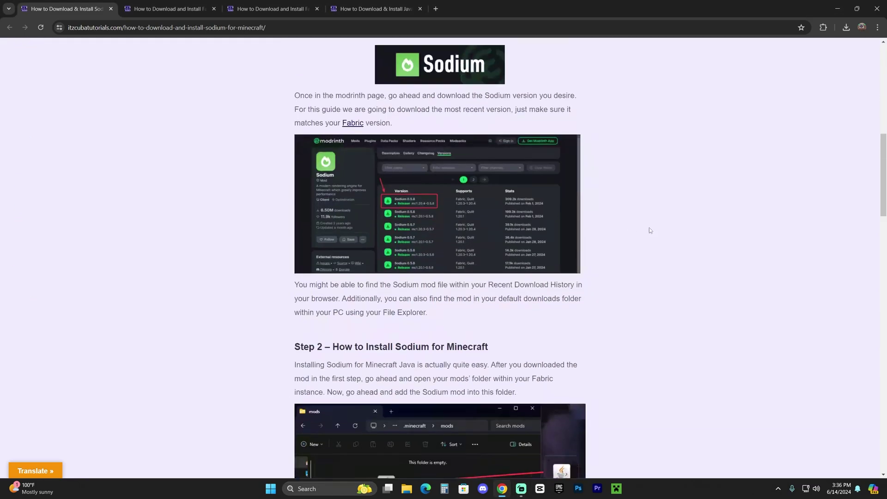
{"action": "scroll", "coordinate": [647, 230], "scroll_direction": "up", "scroll_amount": 10}
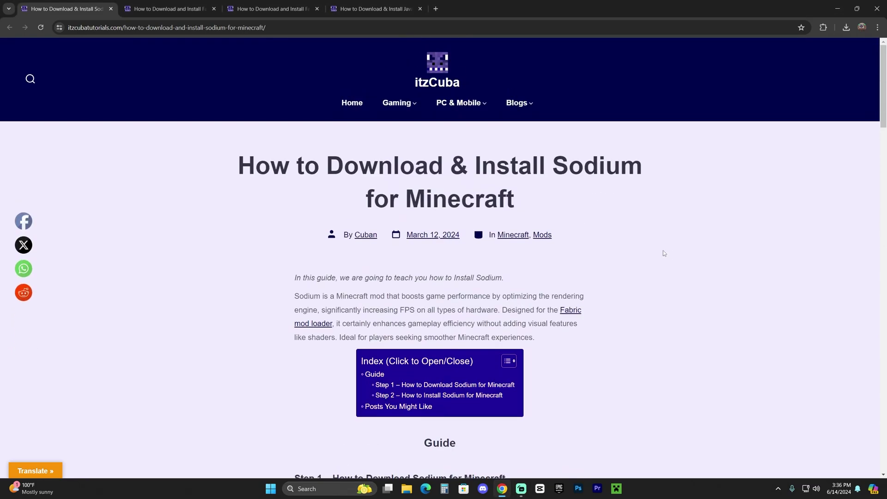
{"action": "left_click_drag", "start_coordinate": [598, 167], "coordinate": [583, 168]}
{"action": "left_click_drag", "start_coordinate": [327, 167], "coordinate": [484, 197]}
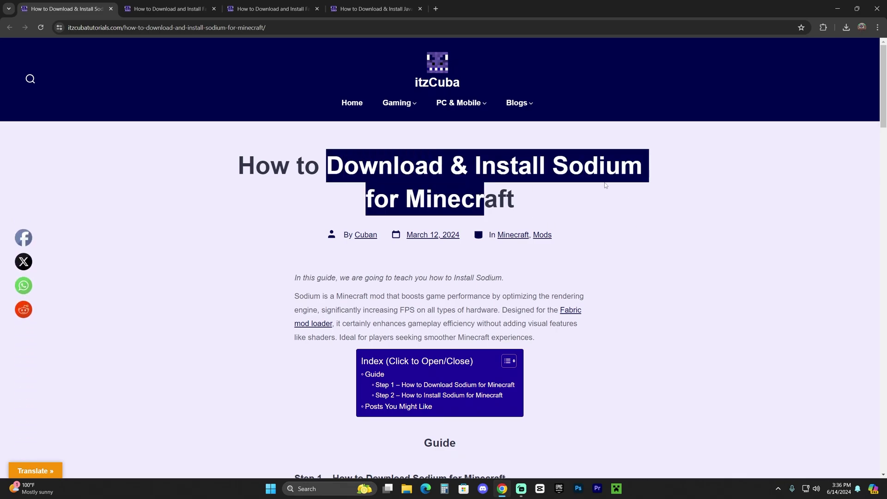
{"action": "left_click", "coordinate": [610, 190]}
{"action": "scroll", "coordinate": [623, 190], "scroll_direction": "down", "scroll_amount": 8}
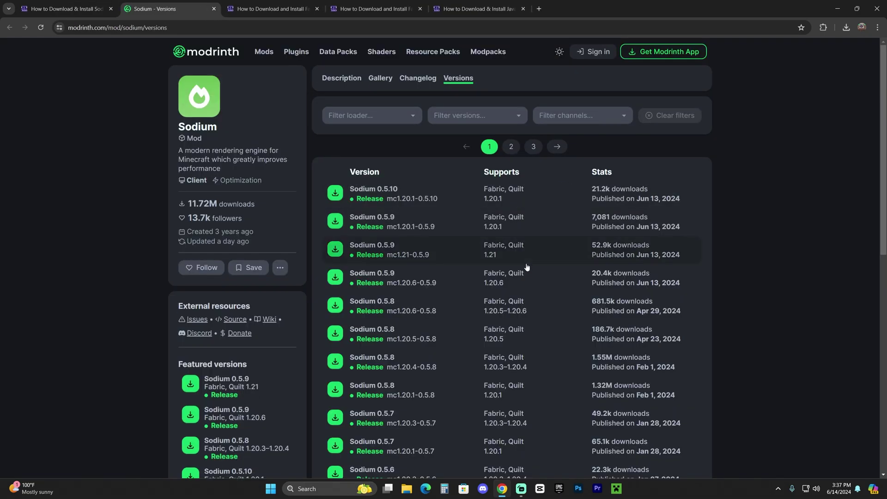
Filter Modrinth's Sodium versions to Minecraft 1.21 and download the Sodium 0.5.9 build.
{"action": "scroll", "coordinate": [510, 283], "scroll_direction": "down", "scroll_amount": 2}
{"action": "scroll", "coordinate": [574, 280], "scroll_direction": "up", "scroll_amount": 2}
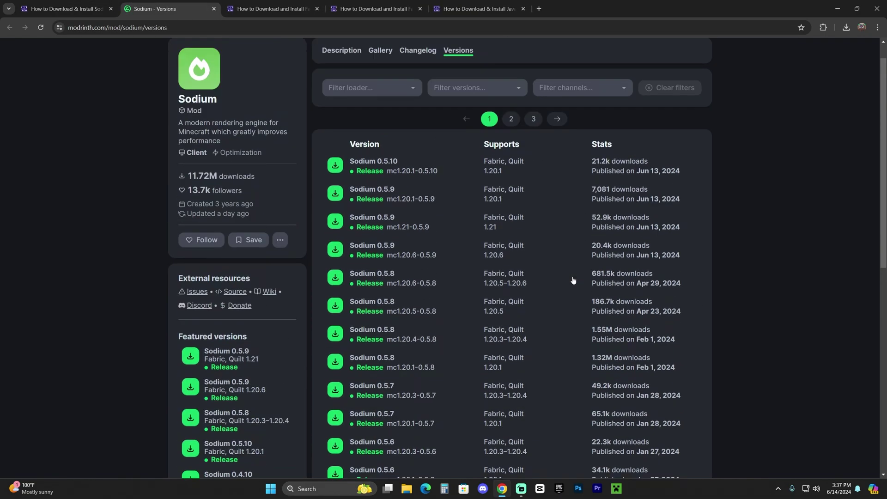
{"action": "left_click", "coordinate": [493, 118]}
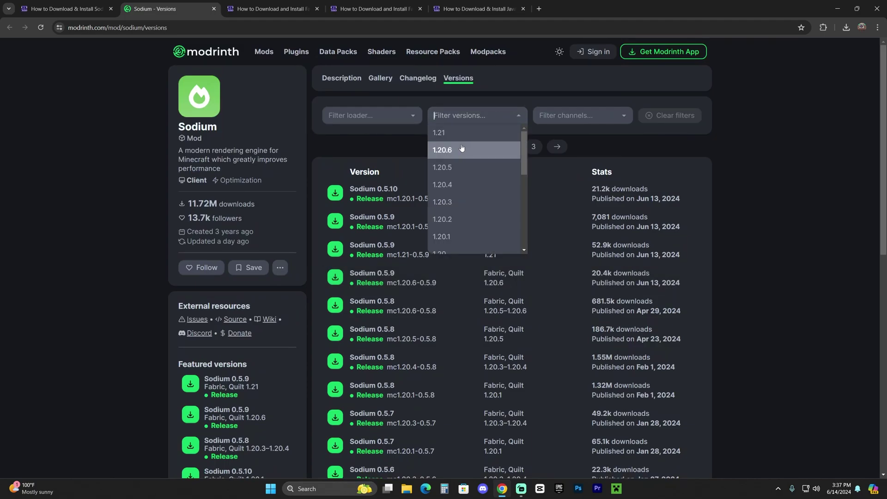
{"action": "left_click", "coordinate": [482, 131]}
{"action": "left_click", "coordinate": [547, 113]}
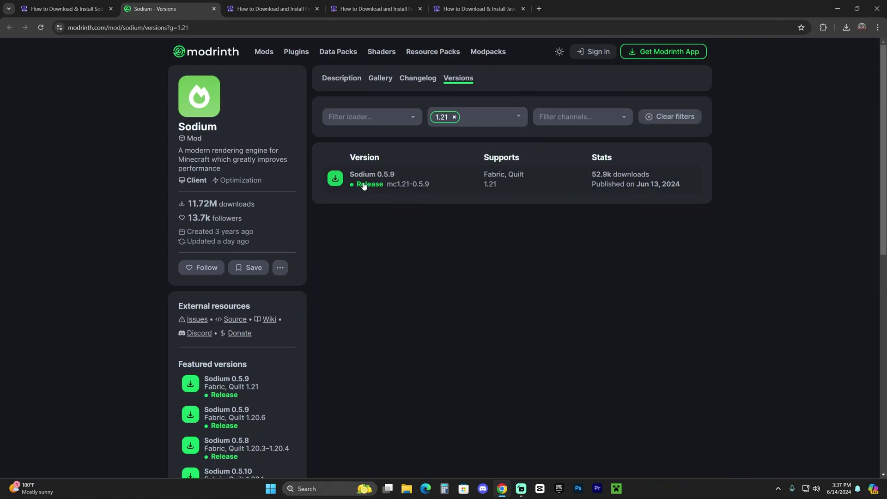
{"action": "left_click", "coordinate": [336, 181]}
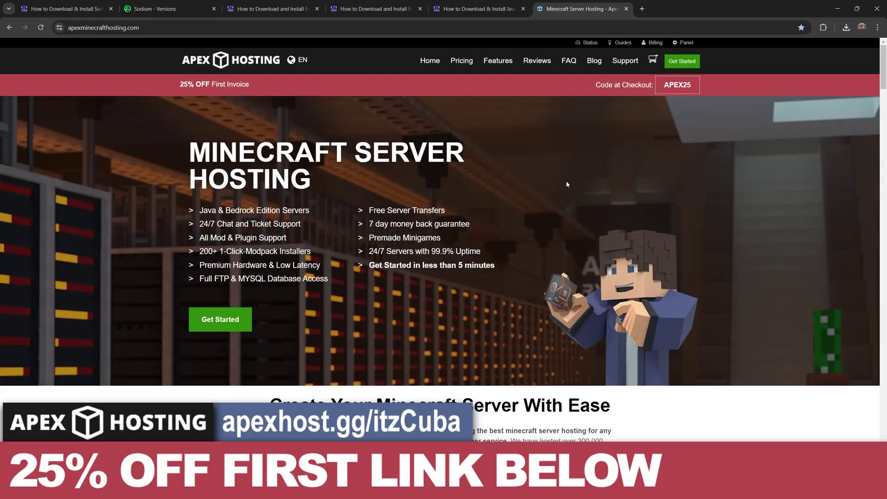
Highlight the 24/7 support, 1-Click-Modpack installers and 'Get Started in less than 5 minutes' claims.
{"action": "scroll", "coordinate": [566, 183], "scroll_direction": "down", "scroll_amount": 8}
{"action": "scroll", "coordinate": [652, 230], "scroll_direction": "up", "scroll_amount": 8}
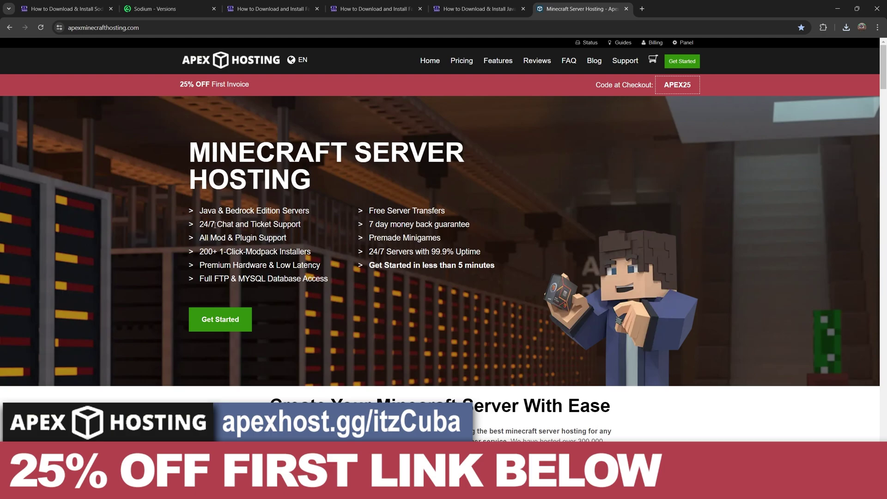
{"action": "left_click_drag", "start_coordinate": [216, 225], "coordinate": [200, 225]}
{"action": "left_click", "coordinate": [342, 224]}
{"action": "left_click_drag", "start_coordinate": [278, 253], "coordinate": [206, 252]}
{"action": "left_click", "coordinate": [304, 248]}
{"action": "left_click_drag", "start_coordinate": [369, 268], "coordinate": [494, 266]}
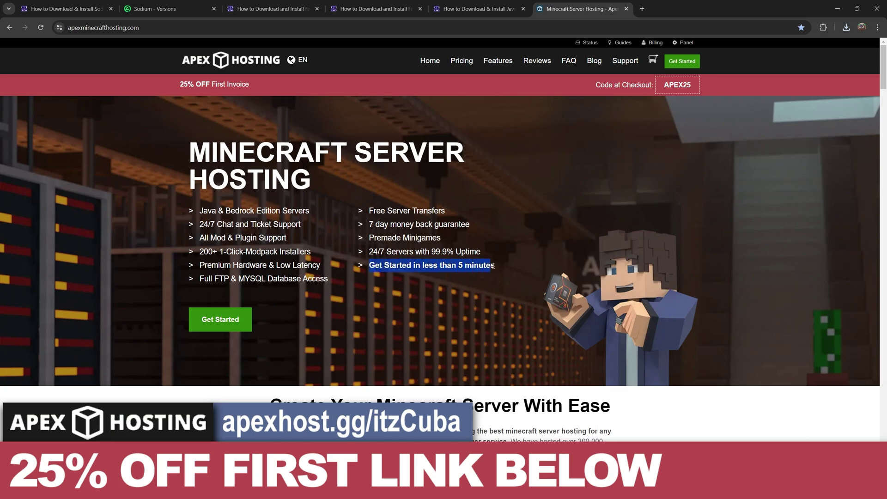
{"action": "left_click", "coordinate": [499, 264]}
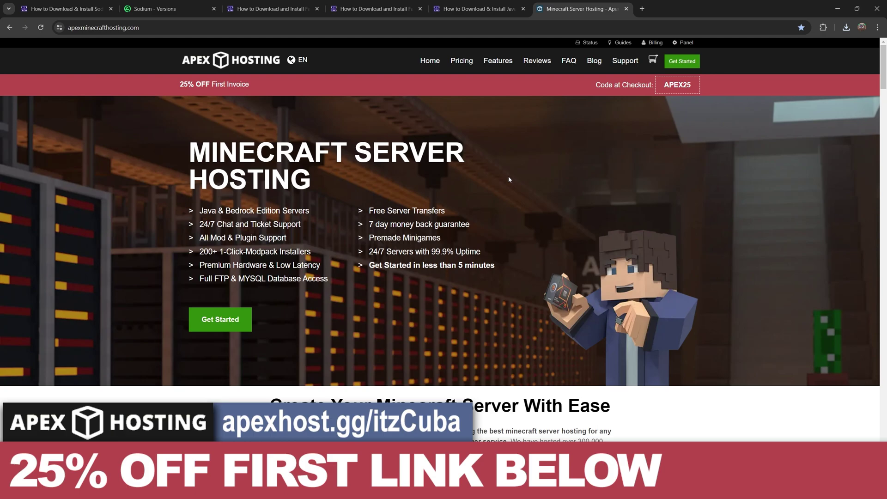
Highlight the server locations list, then return to the top and highlight the 25% OFF First Invoice offer.
{"action": "scroll", "coordinate": [732, 204], "scroll_direction": "down", "scroll_amount": 20}
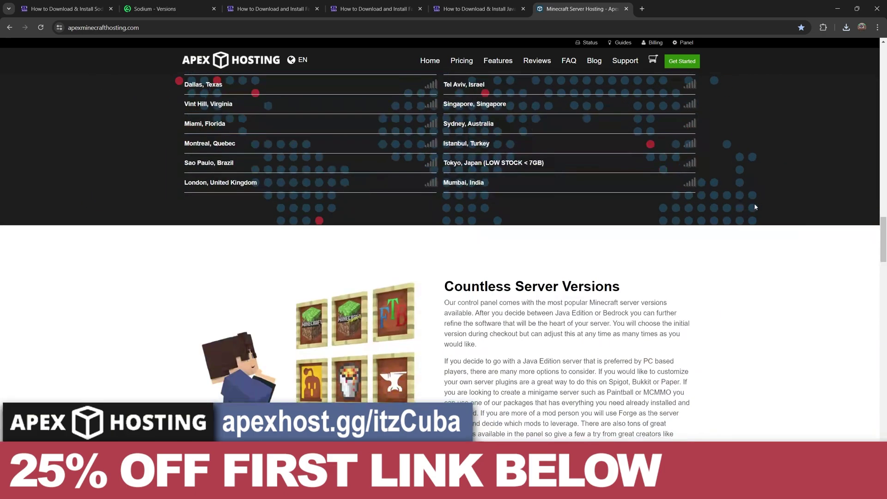
{"action": "scroll", "coordinate": [746, 206], "scroll_direction": "up", "scroll_amount": 4}
{"action": "left_click_drag", "start_coordinate": [215, 235], "coordinate": [578, 356]}
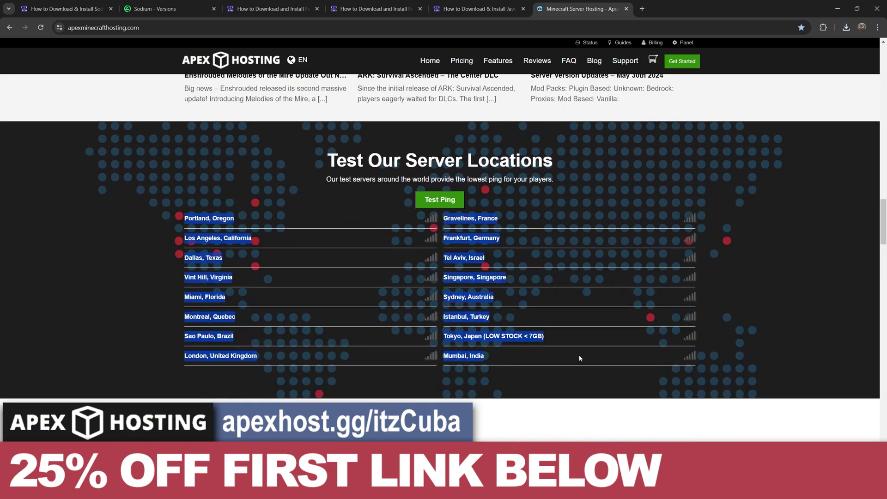
{"action": "left_click", "coordinate": [738, 322]}
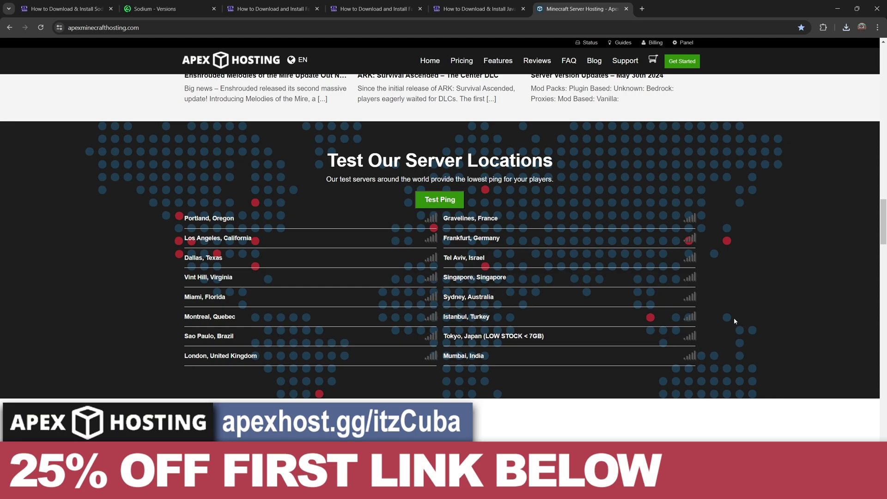
{"action": "scroll", "coordinate": [733, 317], "scroll_direction": "up", "scroll_amount": 10}
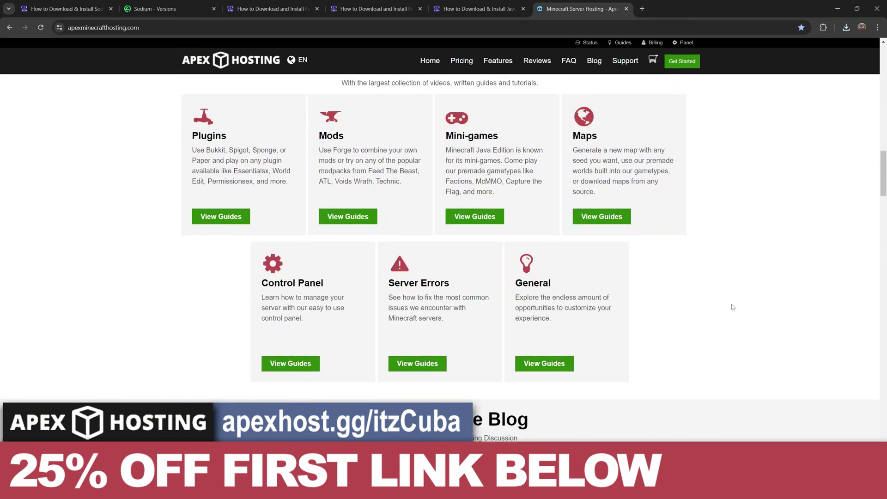
{"action": "scroll", "coordinate": [739, 308], "scroll_direction": "up", "scroll_amount": 6}
{"action": "scroll", "coordinate": [744, 308], "scroll_direction": "up", "scroll_amount": 4}
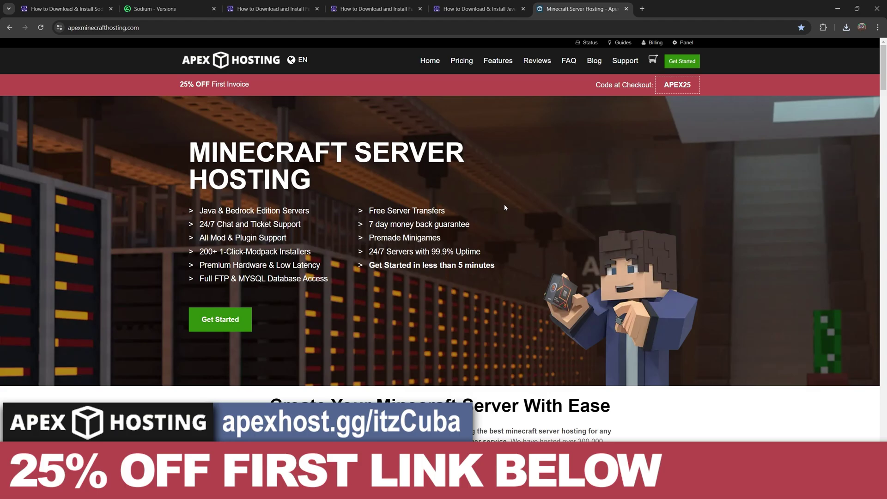
{"action": "triple_click", "coordinate": [196, 86]}
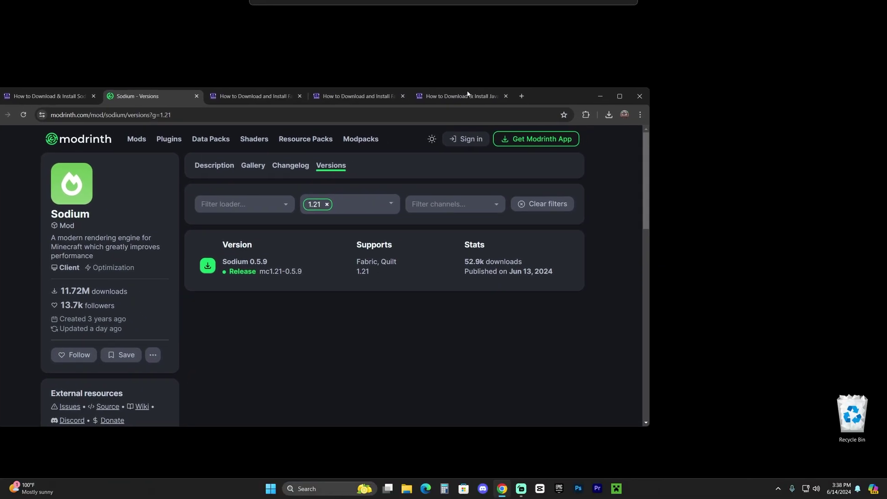
Drag the sodium-fabric jar from Chrome's downloads onto the desktop and position it there.
{"action": "left_click", "coordinate": [613, 115]}
{"action": "left_click_drag", "start_coordinate": [504, 162], "coordinate": [806, 159]}
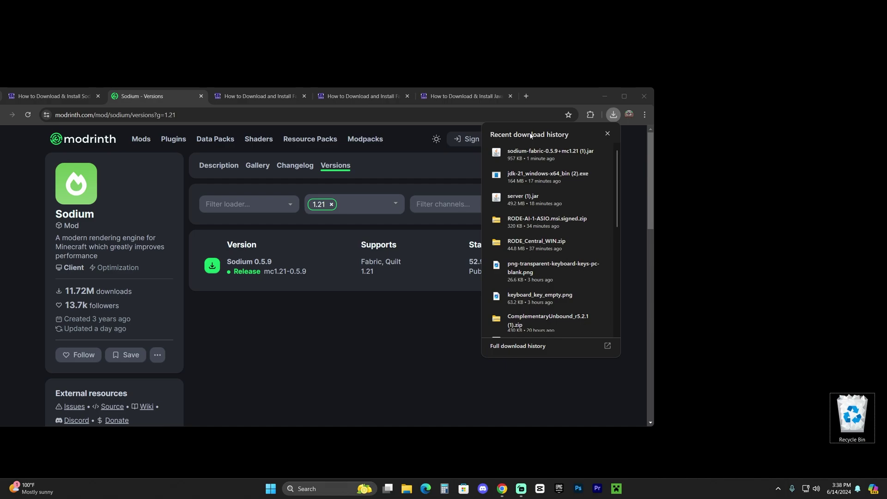
{"action": "left_click_drag", "start_coordinate": [579, 96], "coordinate": [612, 198]}
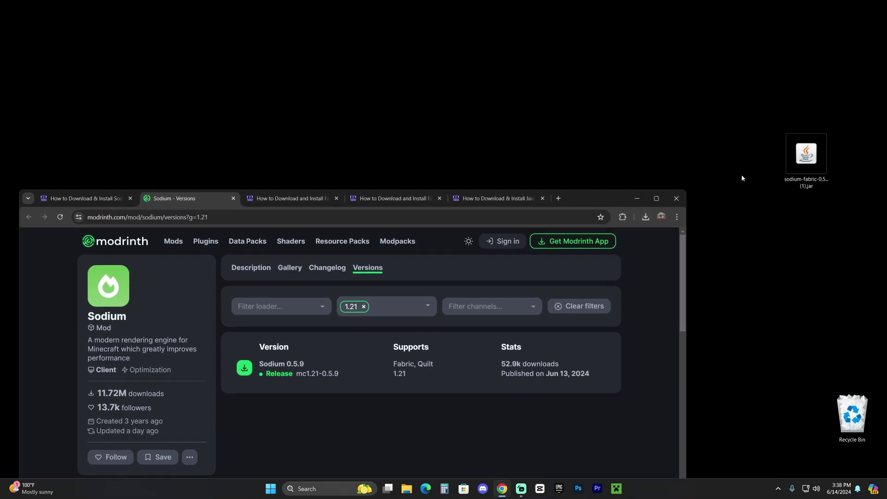
{"action": "left_click_drag", "start_coordinate": [791, 165], "coordinate": [425, 101]}
{"action": "left_click_drag", "start_coordinate": [592, 53], "coordinate": [431, 100]}
{"action": "left_click", "coordinate": [540, 110]}
{"action": "left_click_drag", "start_coordinate": [570, 67], "coordinate": [322, 87]}
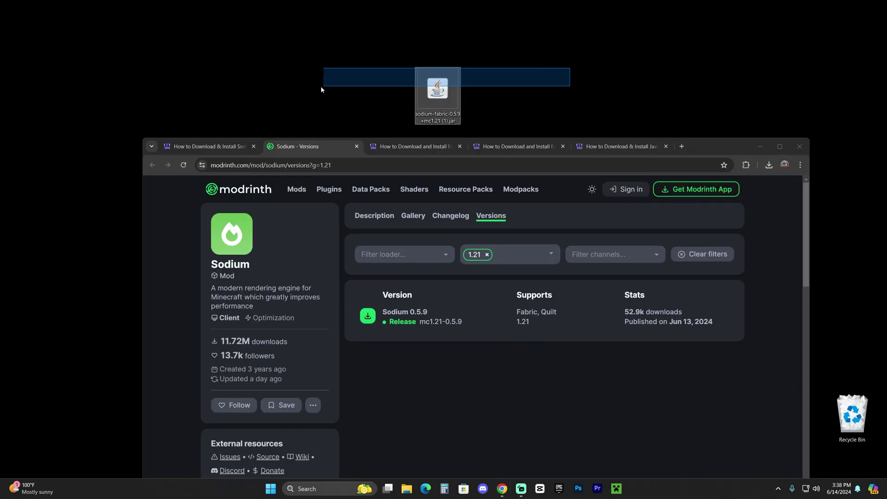
{"action": "left_click", "coordinate": [532, 87]}
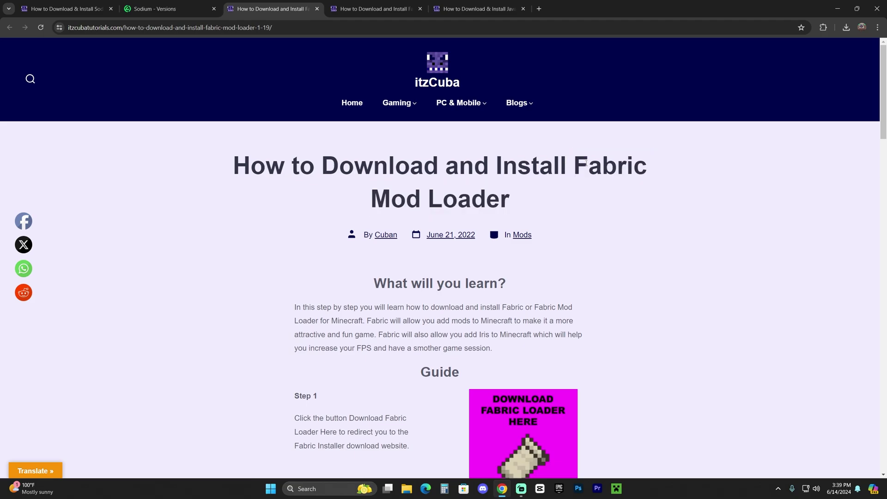
Download the Fabric installer as a universal jar from the Fabric website.
{"action": "scroll", "coordinate": [598, 211], "scroll_direction": "down", "scroll_amount": 15}
{"action": "scroll", "coordinate": [663, 248], "scroll_direction": "up", "scroll_amount": 15}
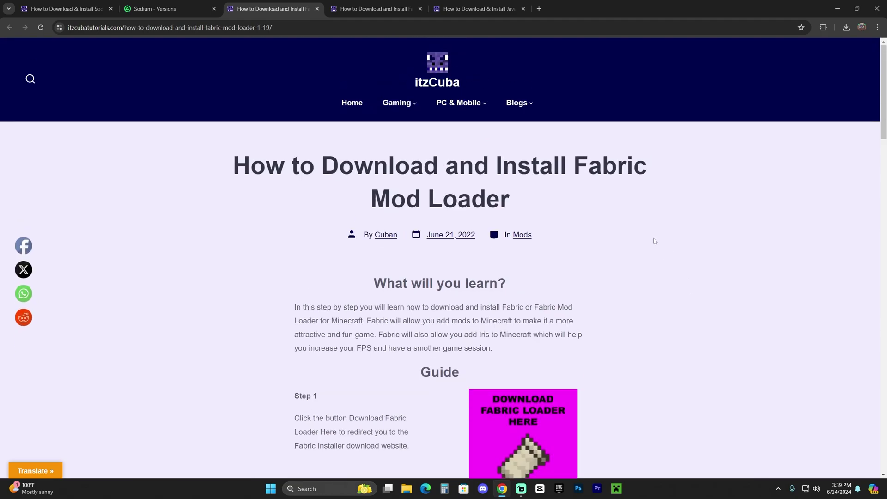
{"action": "scroll", "coordinate": [654, 241], "scroll_direction": "down", "scroll_amount": 5}
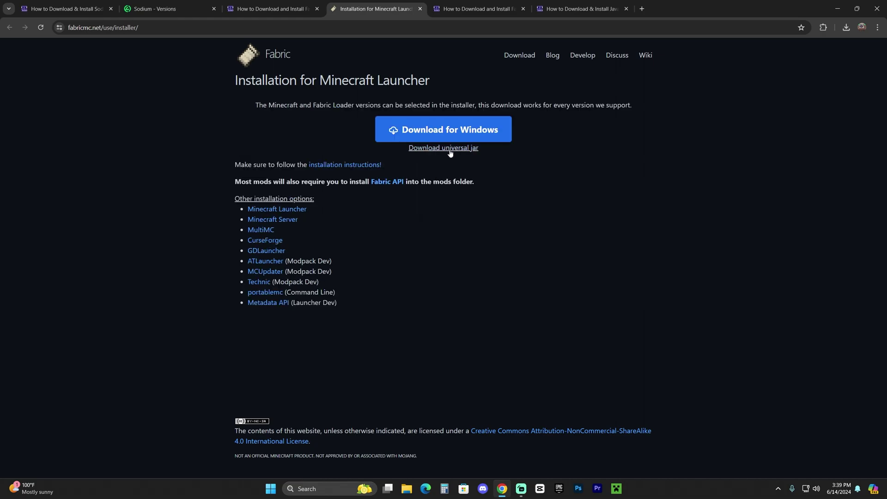
{"action": "left_click", "coordinate": [450, 153]}
Shrink the browser and drag the fabric-installer jar from downloads onto the desktop.
{"action": "left_click_drag", "start_coordinate": [768, 4], "coordinate": [578, 131]}
{"action": "left_click", "coordinate": [611, 110]}
{"action": "left_click", "coordinate": [612, 152]}
{"action": "left_click_drag", "start_coordinate": [520, 190], "coordinate": [527, 99]}
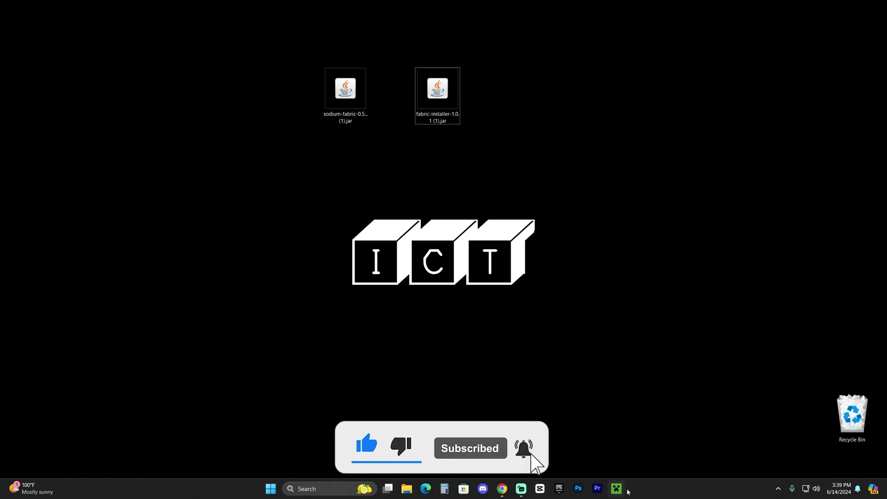
Run the fabric-installer jar from the desktop so the Fabric Installer shows 1.21 and loader 0.15.11.
{"action": "left_click", "coordinate": [436, 92]}
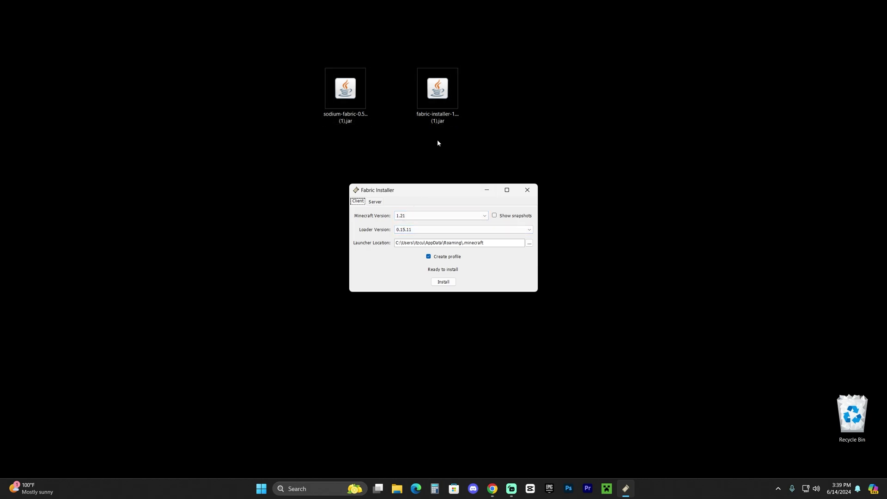
{"action": "left_click", "coordinate": [492, 488]}
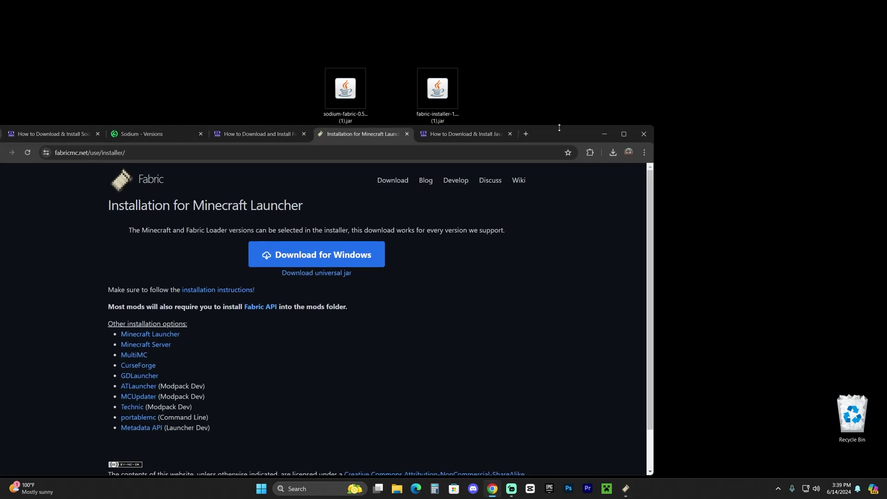
{"action": "double_click", "coordinate": [559, 127]}
{"action": "left_click", "coordinate": [471, 11]}
{"action": "left_click", "coordinate": [636, 9]}
{"action": "left_click_drag", "start_coordinate": [445, 169], "coordinate": [615, 171]}
{"action": "left_click", "coordinate": [646, 184]}
{"action": "scroll", "coordinate": [647, 211], "scroll_direction": "down", "scroll_amount": 20}
{"action": "scroll", "coordinate": [534, 229], "scroll_direction": "up", "scroll_amount": 1}
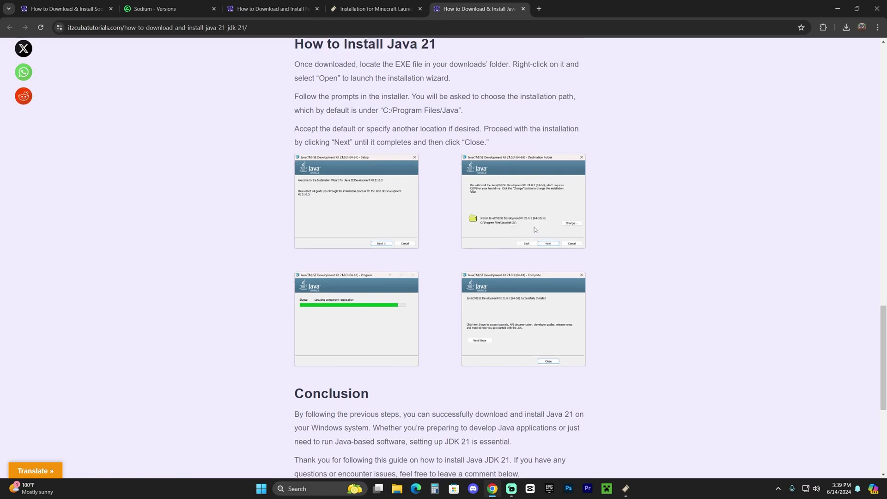
{"action": "scroll", "coordinate": [534, 227], "scroll_direction": "up", "scroll_amount": 20}
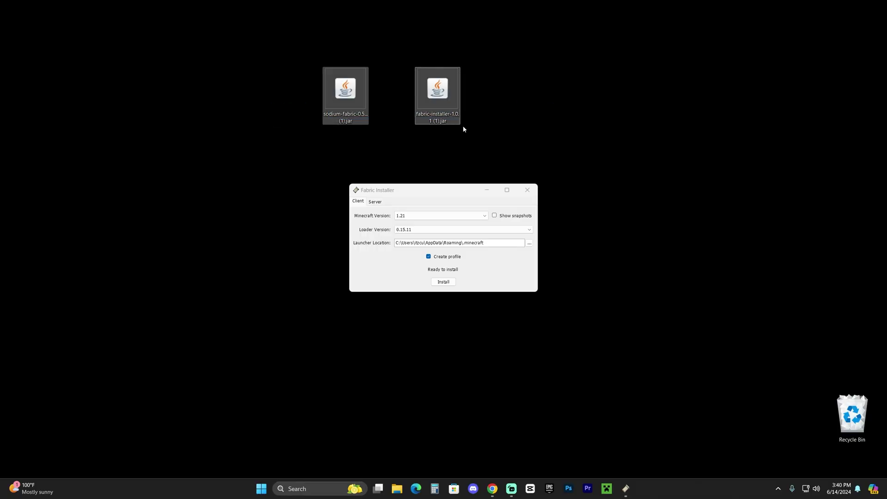
Install Fabric Loader 0.15.11 for Minecraft 1.21, acknowledge the success message, and close the installer.
{"action": "left_click", "coordinate": [463, 191]}
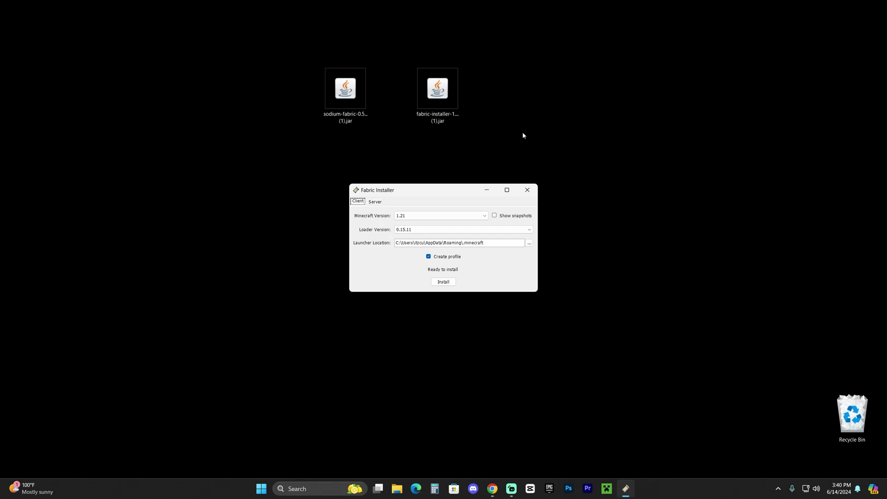
{"action": "left_click_drag", "start_coordinate": [526, 128], "coordinate": [286, 103]}
{"action": "left_click", "coordinate": [518, 145]}
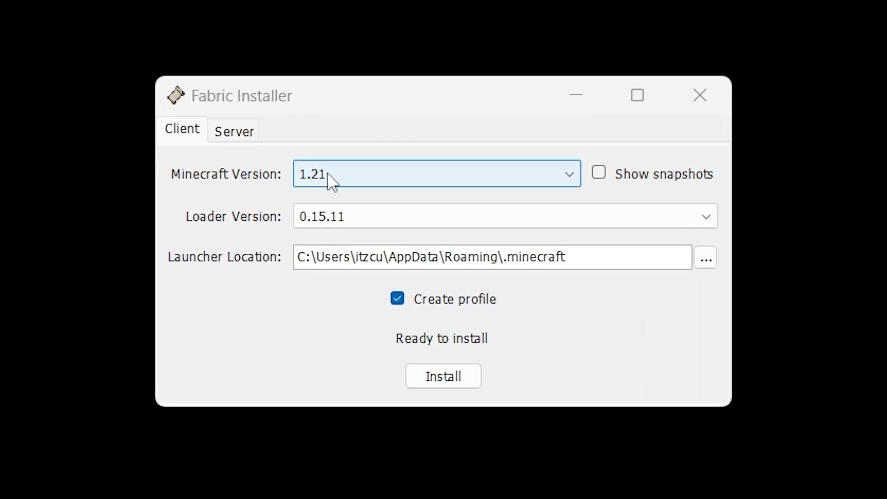
{"action": "left_click", "coordinate": [459, 373]}
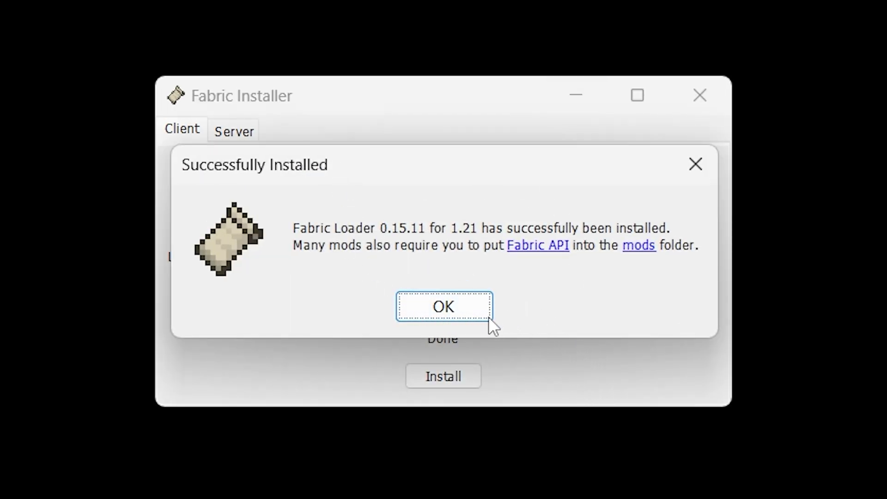
{"action": "left_click", "coordinate": [457, 306]}
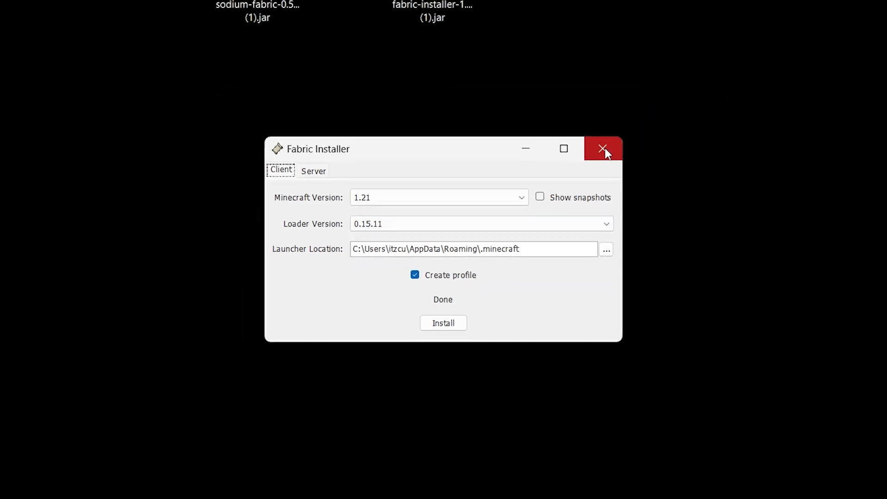
{"action": "left_click", "coordinate": [699, 96]}
Rearrange the fabric-installer and sodium-fabric jar icons on the desktop.
{"action": "left_click_drag", "start_coordinate": [549, 24], "coordinate": [387, 199]}
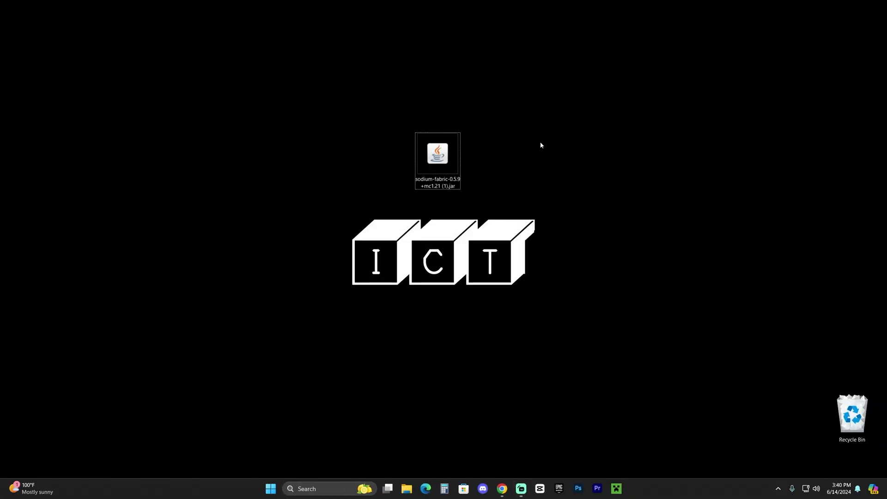
{"action": "left_click_drag", "start_coordinate": [557, 133], "coordinate": [356, 201]}
{"action": "left_click_drag", "start_coordinate": [449, 157], "coordinate": [459, 119]}
Open the Minecraft Launcher's Installations list and toggle the Modded filter off and back on.
{"action": "left_click", "coordinate": [617, 489]}
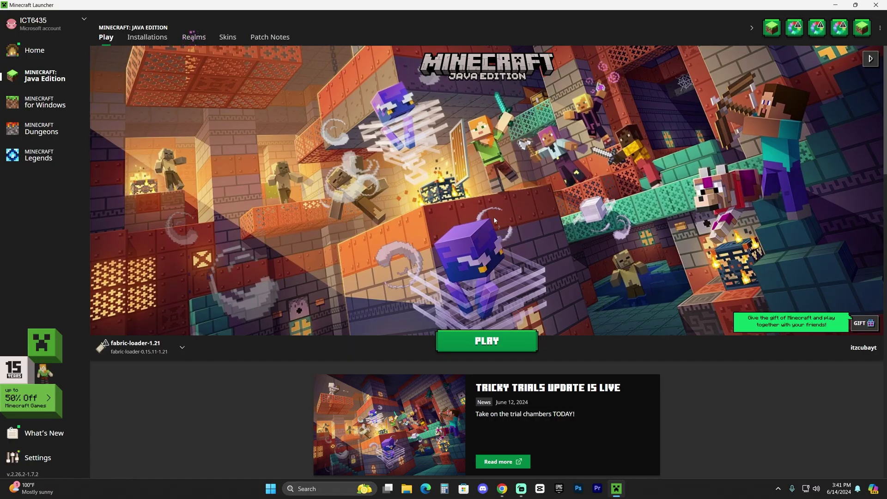
{"action": "mouse_move", "coordinate": [144, 356]}
{"action": "left_click", "coordinate": [147, 37]}
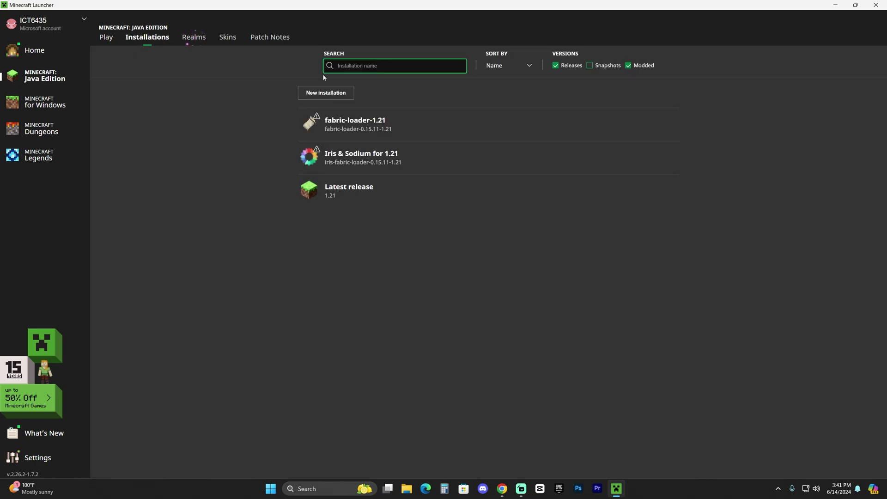
{"action": "left_click", "coordinate": [628, 66]}
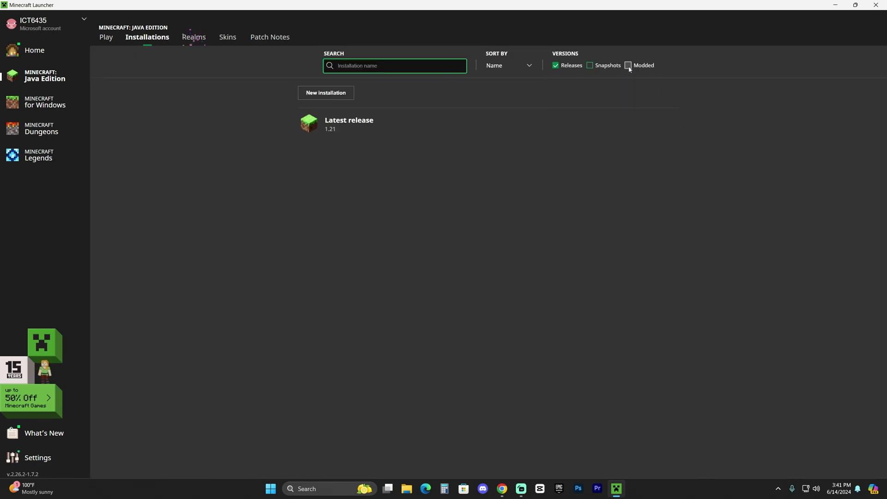
{"action": "left_click", "coordinate": [628, 66]}
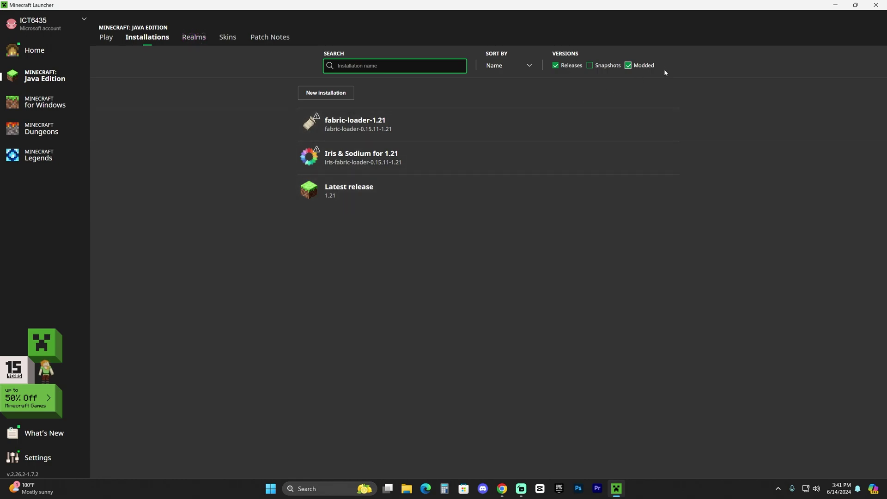
Try a new installation with fabric-loader-0.15.11-1.21, cancel it, then open fabric-loader-1.21's game folder.
{"action": "left_click", "coordinate": [326, 92]}
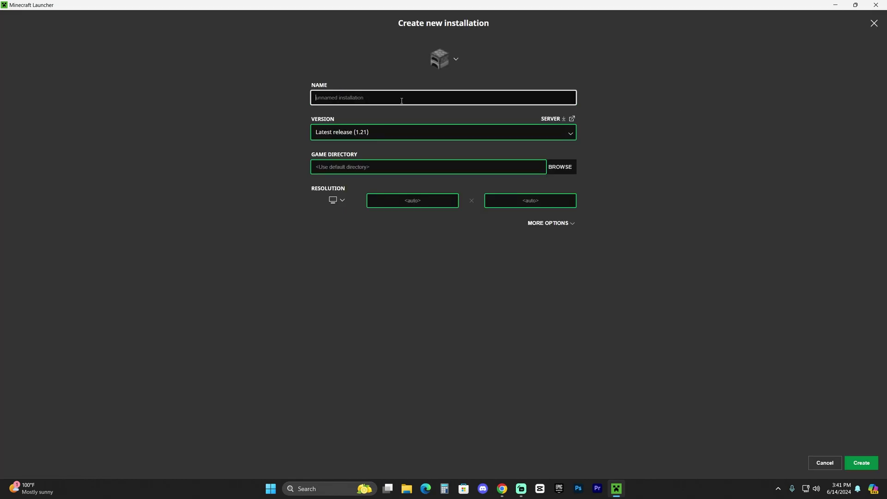
{"action": "type", "text": "apex hosting"}
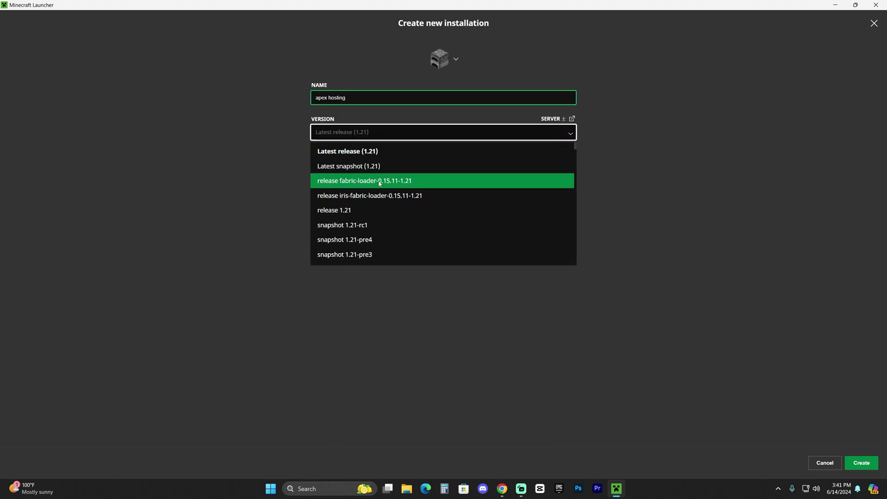
{"action": "left_click", "coordinate": [379, 181]}
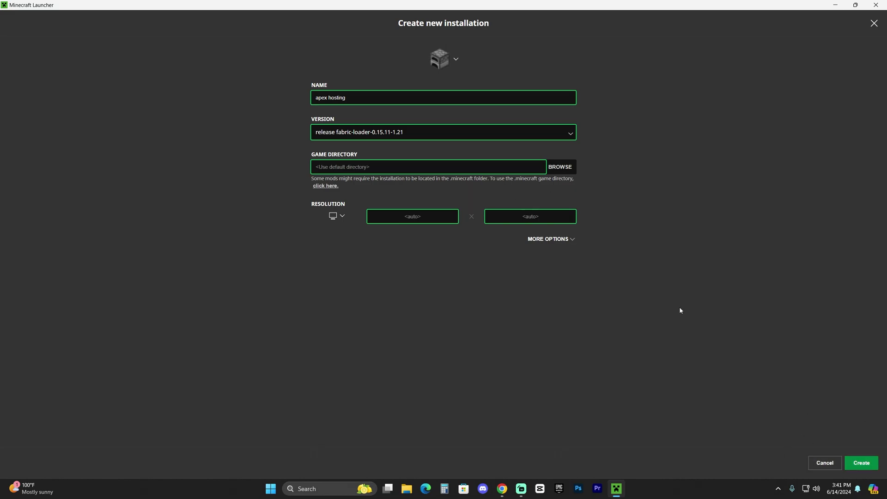
{"action": "left_click", "coordinate": [822, 463]}
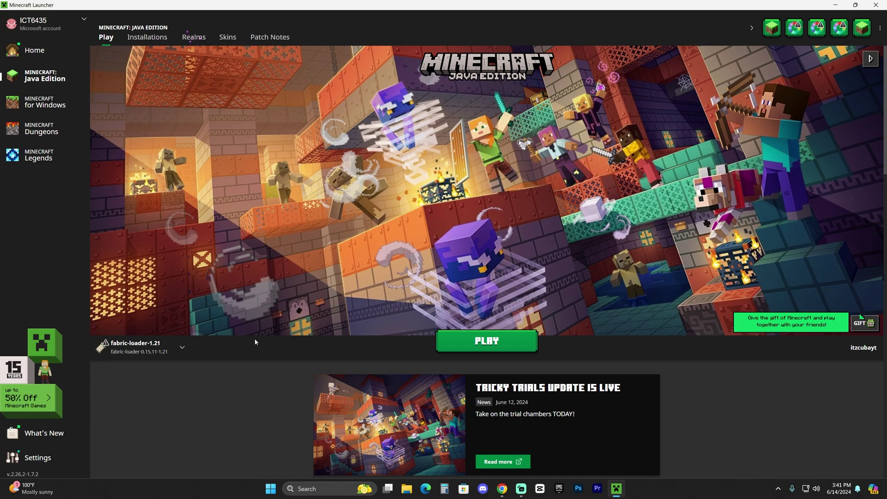
{"action": "left_click", "coordinate": [147, 37]}
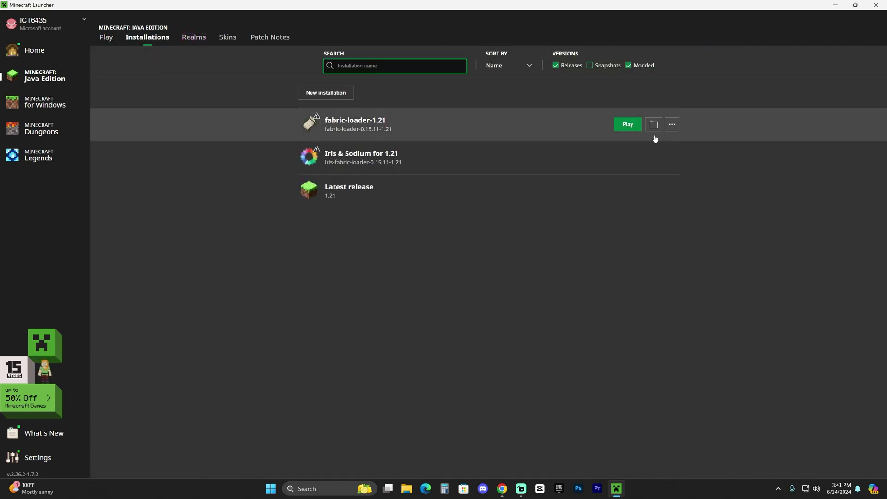
{"action": "left_click", "coordinate": [654, 124]}
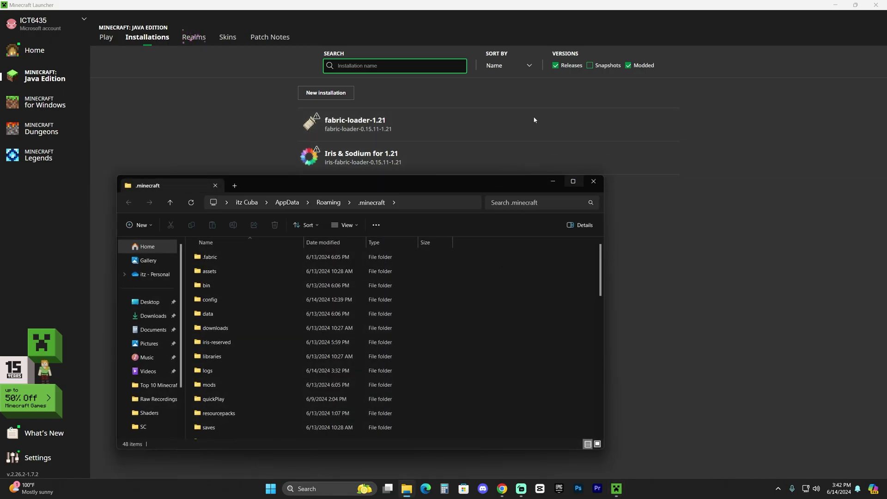
Maximize the .minecraft folder and delete the old mods folder.
{"action": "double_click", "coordinate": [481, 184]}
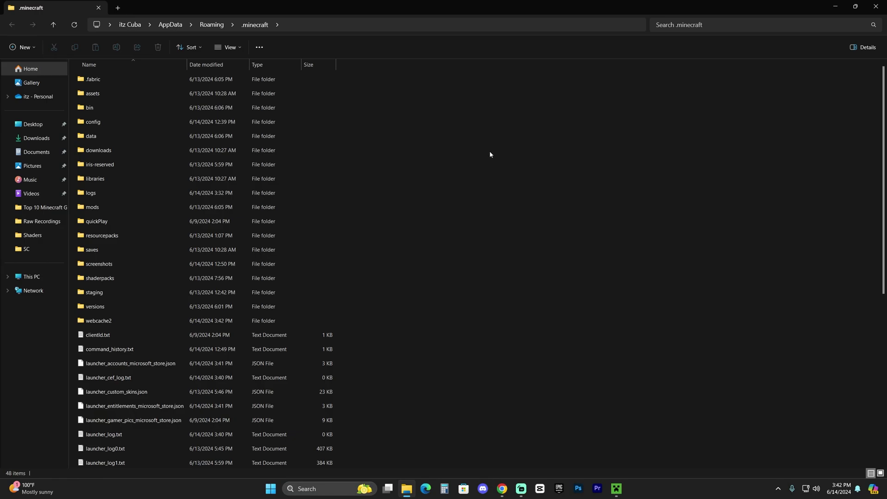
{"action": "double_click", "coordinate": [102, 206]}
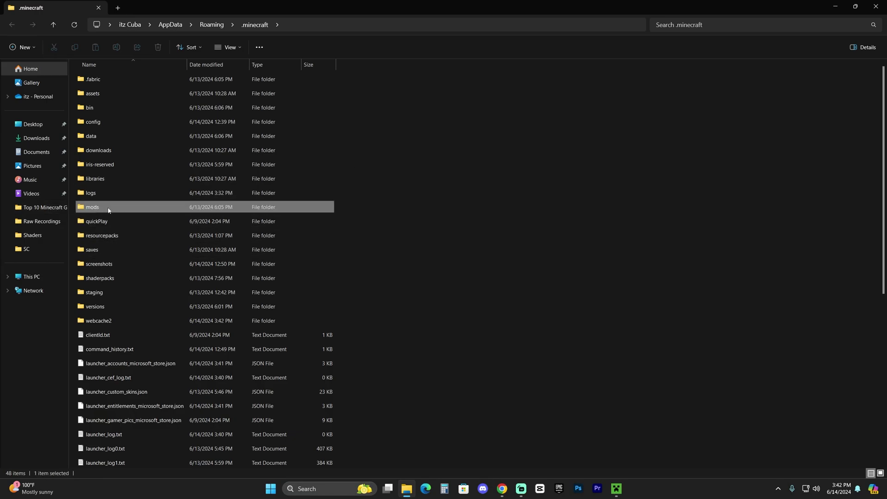
{"action": "key", "text": "alt+Left"}
{"action": "left_click_drag", "start_coordinate": [379, 208], "coordinate": [257, 210]}
{"action": "key", "text": "Delete"}
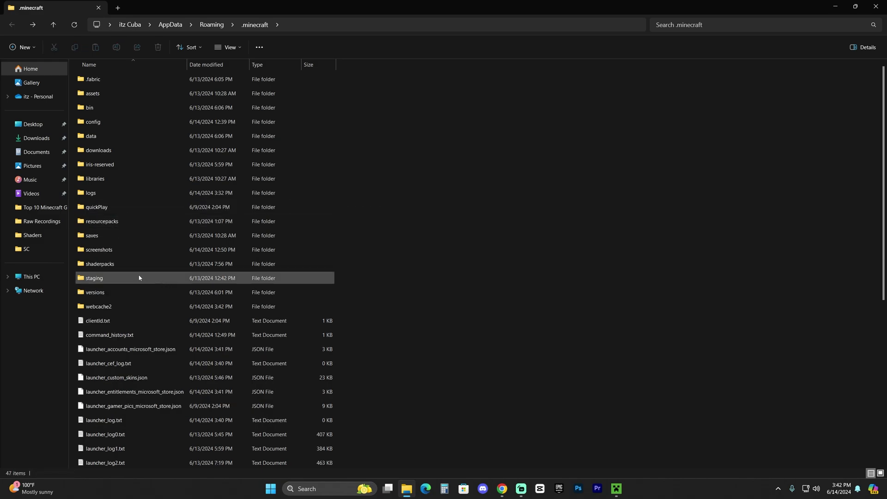
Create a new empty folder named 'mods' in .minecraft and open it.
{"action": "left_click", "coordinate": [22, 46]}
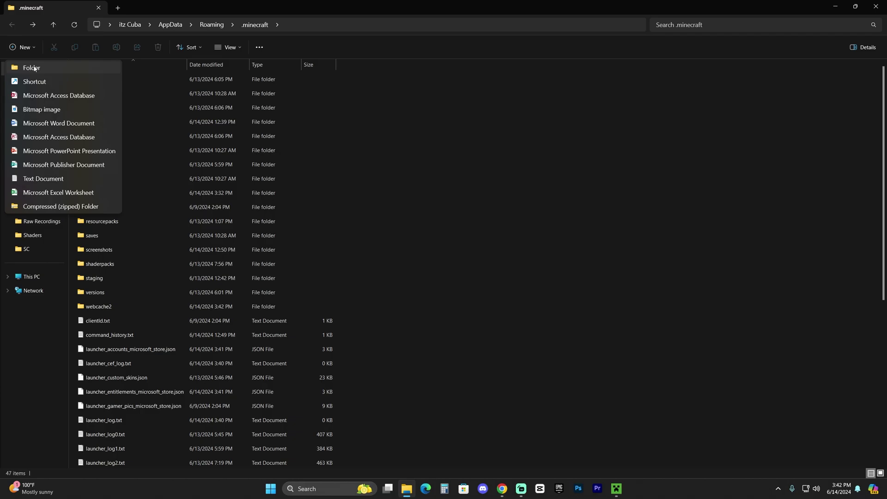
{"action": "left_click", "coordinate": [30, 68]}
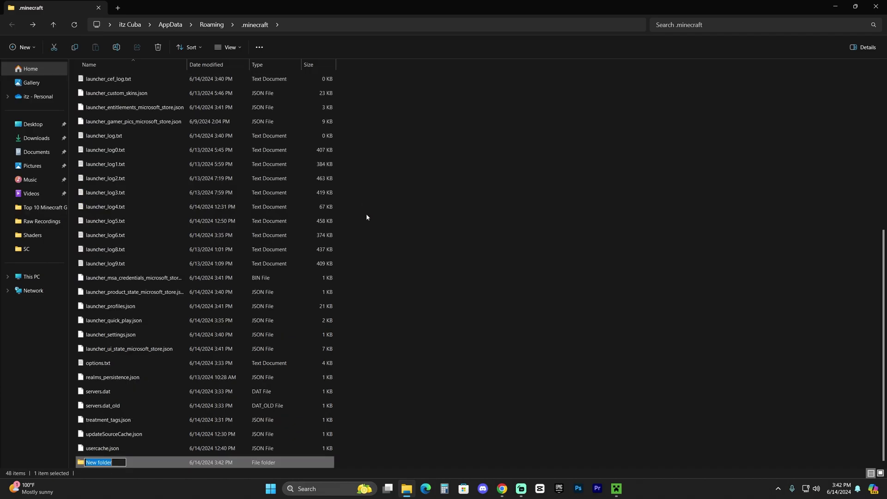
{"action": "type", "text": "mods"}
{"action": "left_click", "coordinate": [429, 276]}
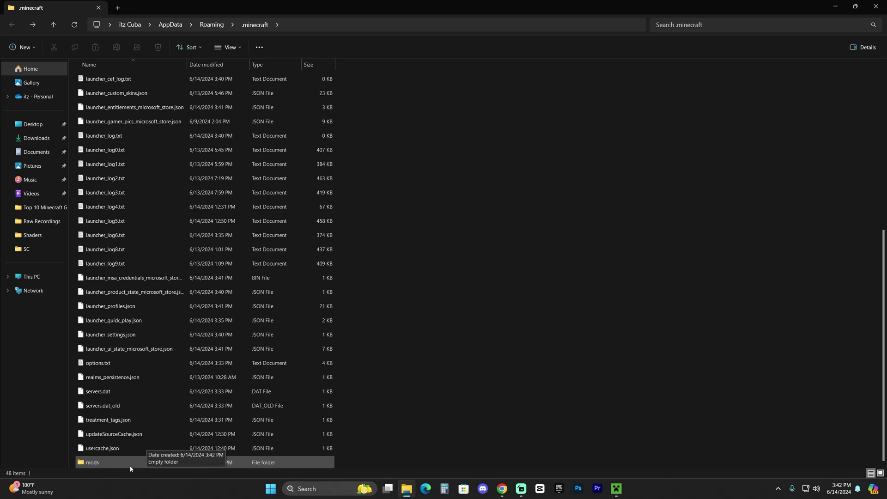
{"action": "double_click", "coordinate": [113, 462]}
Move the sodium-fabric jar from the desktop into the new mods folder.
{"action": "double_click", "coordinate": [511, 6]}
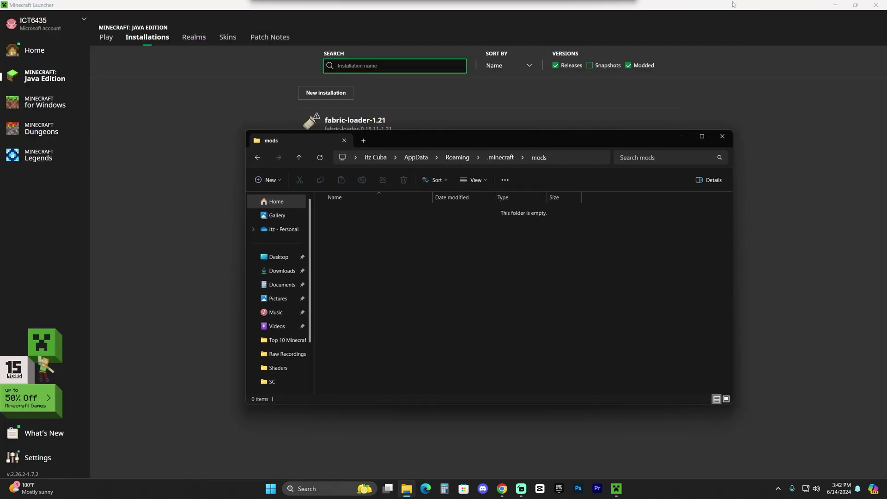
{"action": "left_click", "coordinate": [836, 6]}
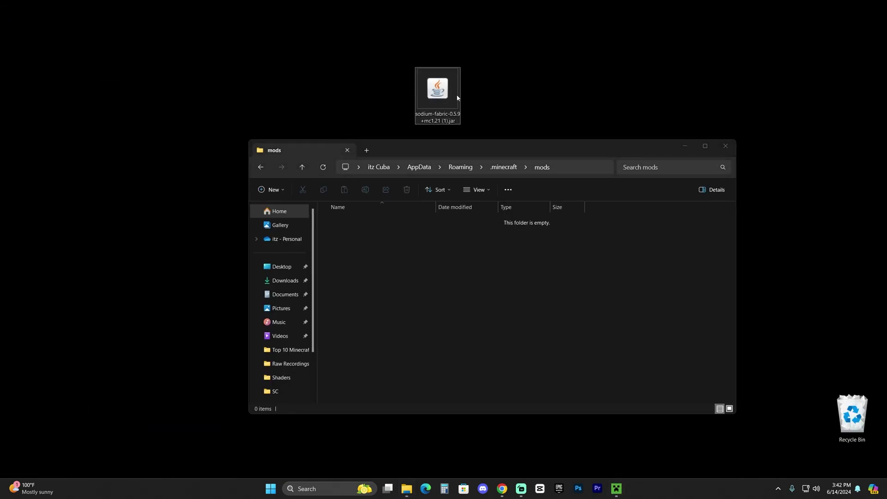
{"action": "left_click_drag", "start_coordinate": [456, 94], "coordinate": [408, 243]}
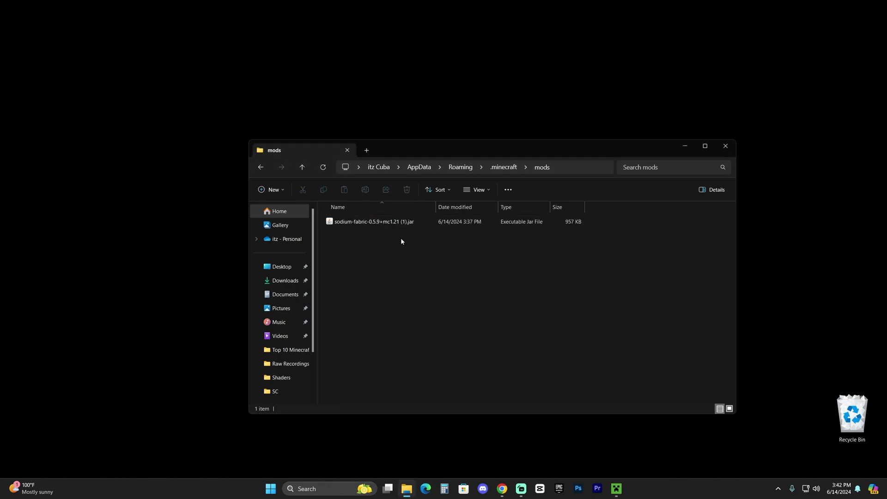
{"action": "left_click_drag", "start_coordinate": [616, 260], "coordinate": [356, 208]}
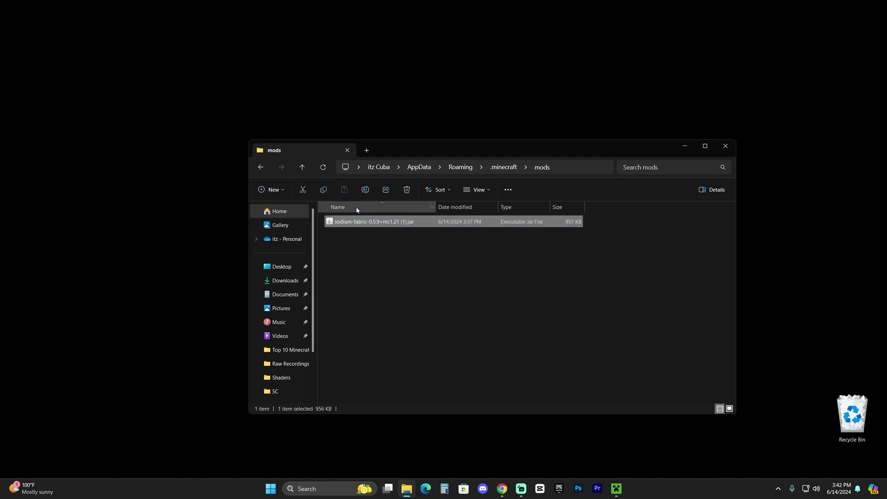
{"action": "left_click", "coordinate": [518, 250]}
{"action": "left_click_drag", "start_coordinate": [602, 269], "coordinate": [364, 216]}
{"action": "left_click", "coordinate": [643, 261]}
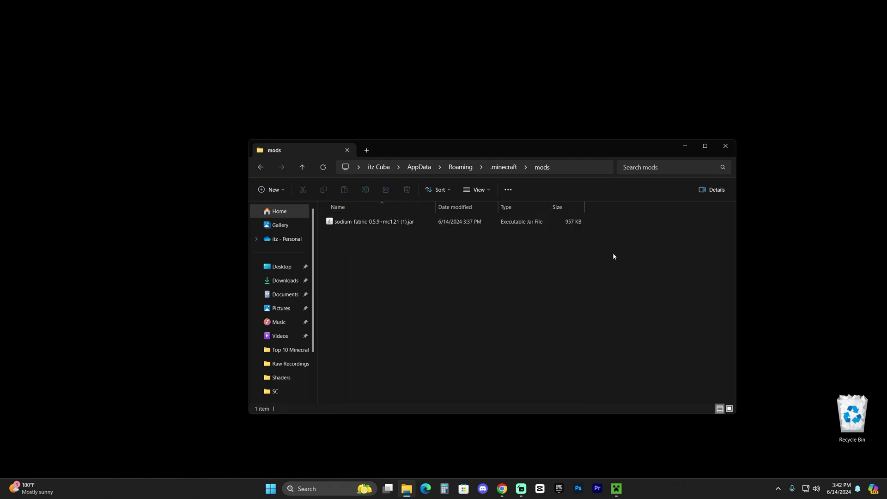
{"action": "left_click_drag", "start_coordinate": [552, 280], "coordinate": [430, 221]}
{"action": "left_click", "coordinate": [466, 246]}
Close the mods folder window and launch fabric-loader-1.21 from the Minecraft Launcher.
{"action": "left_click", "coordinate": [726, 147]}
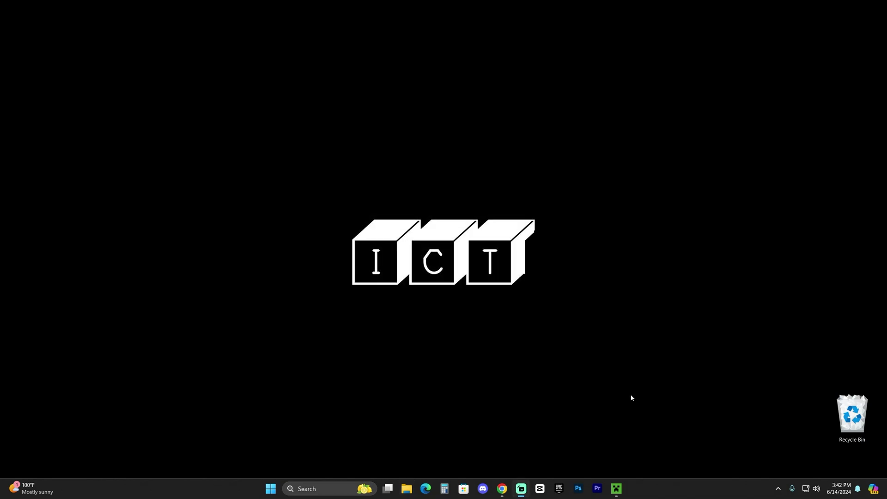
{"action": "left_click", "coordinate": [617, 487]}
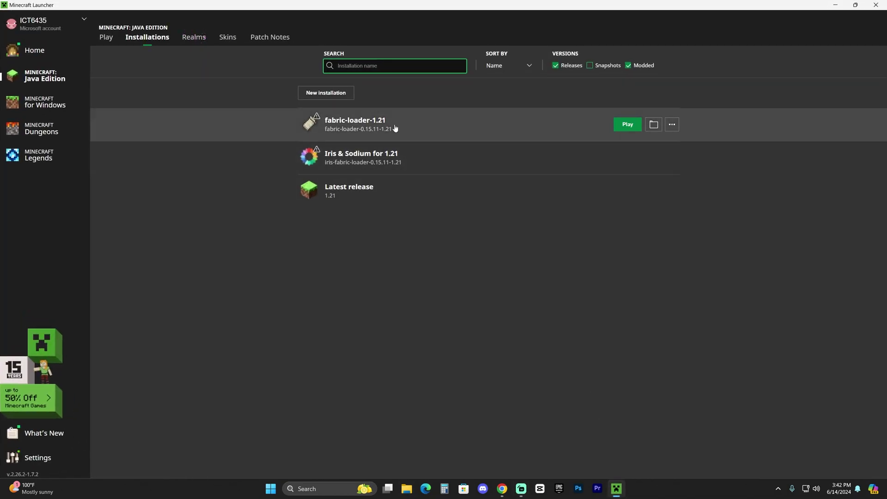
{"action": "left_click", "coordinate": [627, 124]}
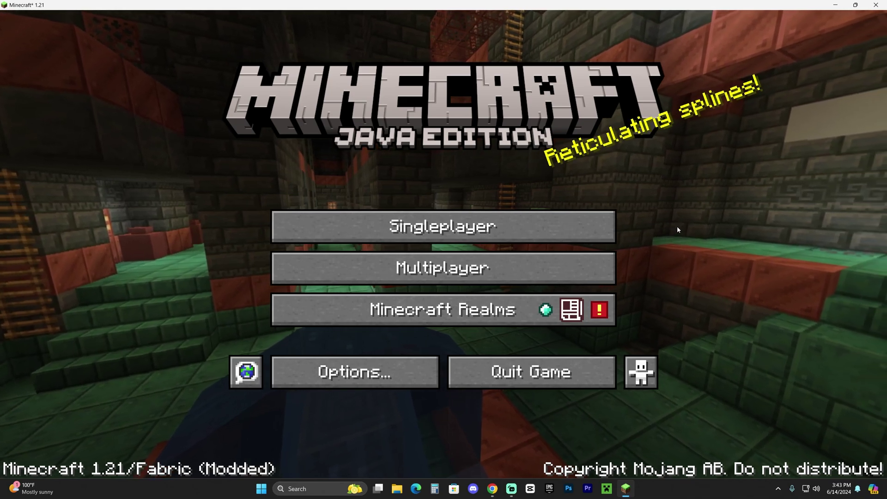
Load the Apex Hosting singleplayer world and show F3 debug info confirming Sodium Renderer.
{"action": "left_click", "coordinate": [513, 229]}
{"action": "left_click", "coordinate": [248, 128]}
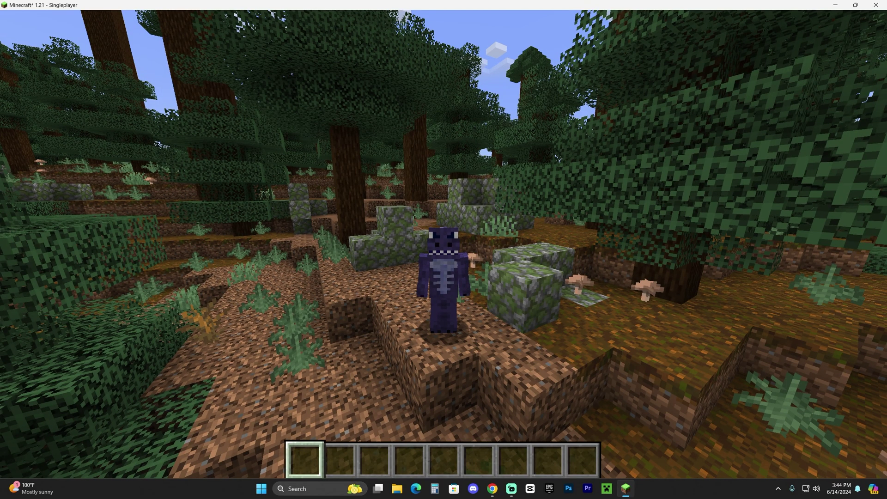
{"action": "key", "text": "F3"}
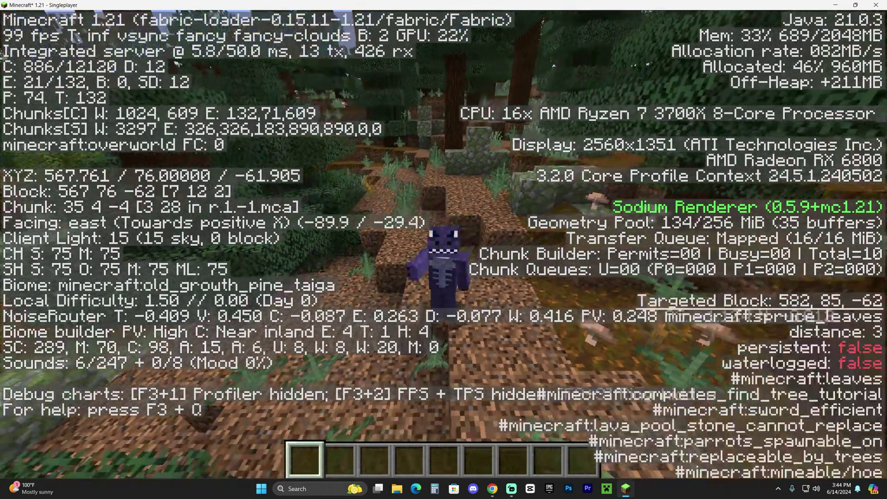
{"action": "key", "text": "space"}
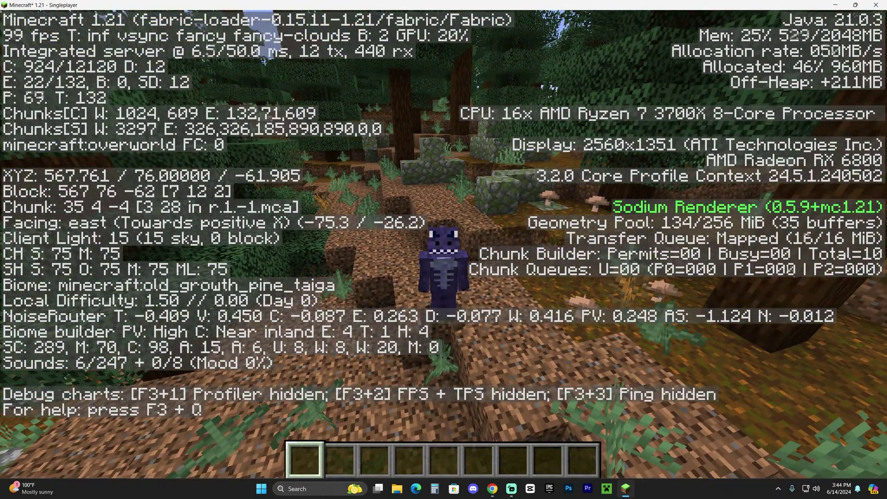
{"action": "key", "text": "Escape"}
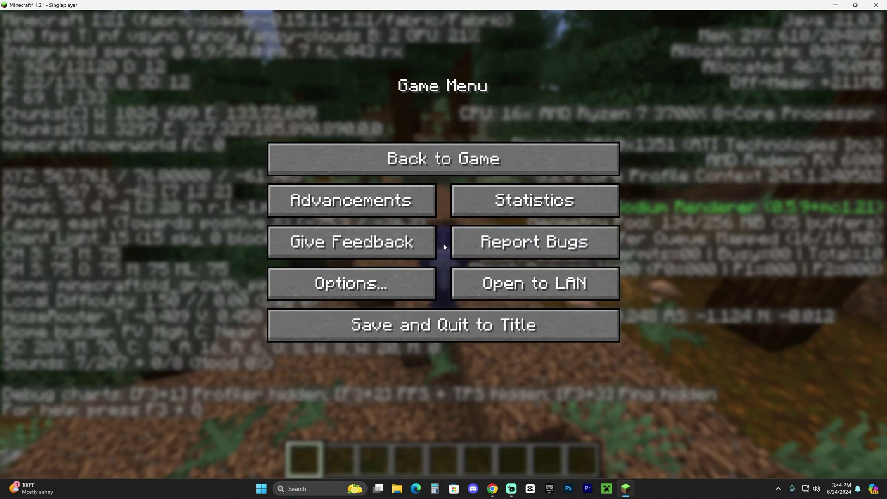
{"action": "left_click", "coordinate": [393, 294]}
{"action": "left_click", "coordinate": [372, 229]}
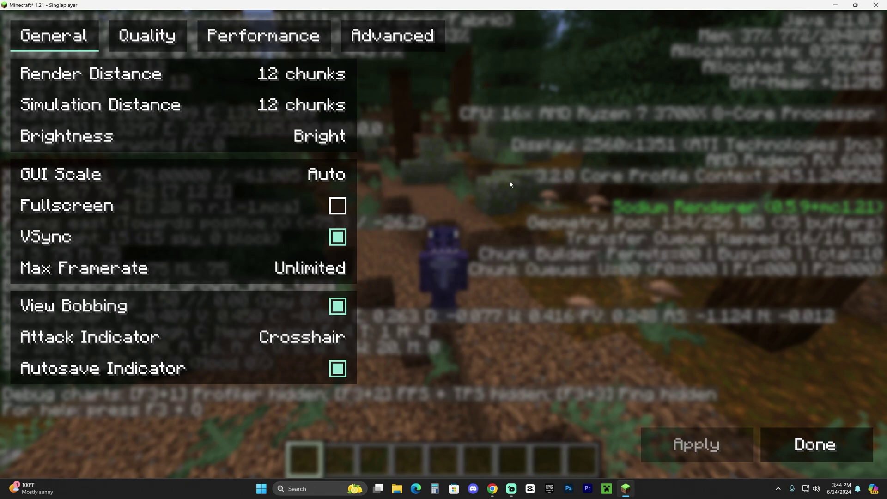
{"action": "left_click", "coordinate": [147, 36]}
{"action": "left_click", "coordinate": [263, 36]}
{"action": "left_click", "coordinate": [147, 35]}
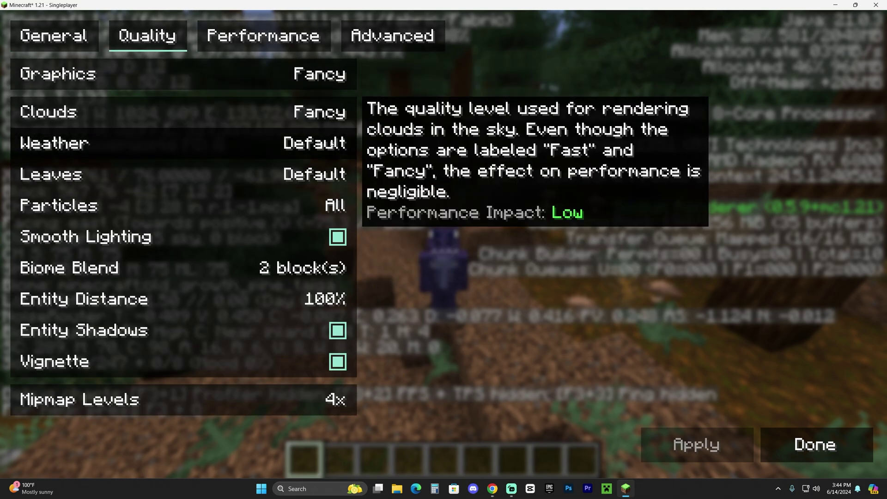
{"action": "left_click", "coordinate": [78, 35]}
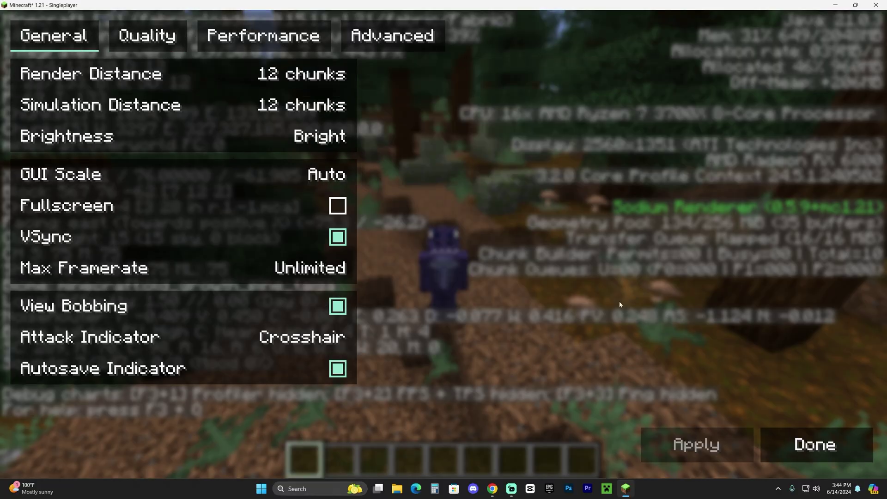
{"action": "left_click", "coordinate": [827, 432]}
{"action": "key", "text": "Escape"}
{"action": "key", "text": "Escape"}
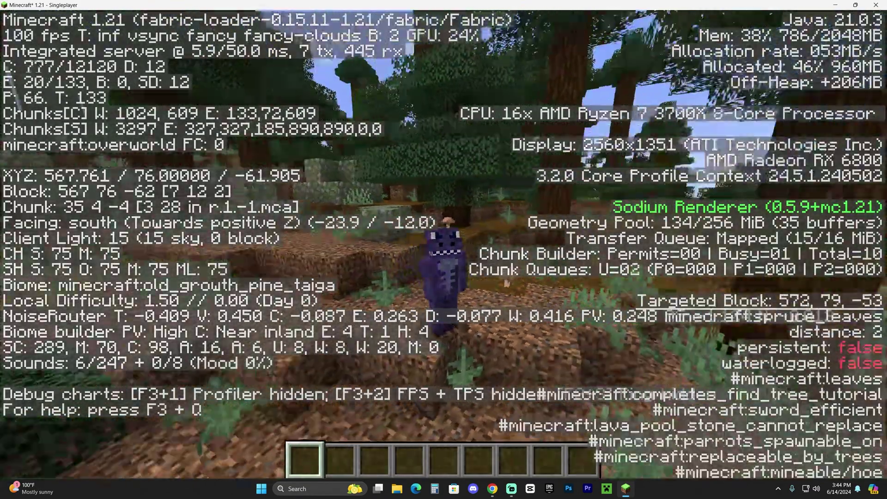
{"action": "key", "text": "space"}
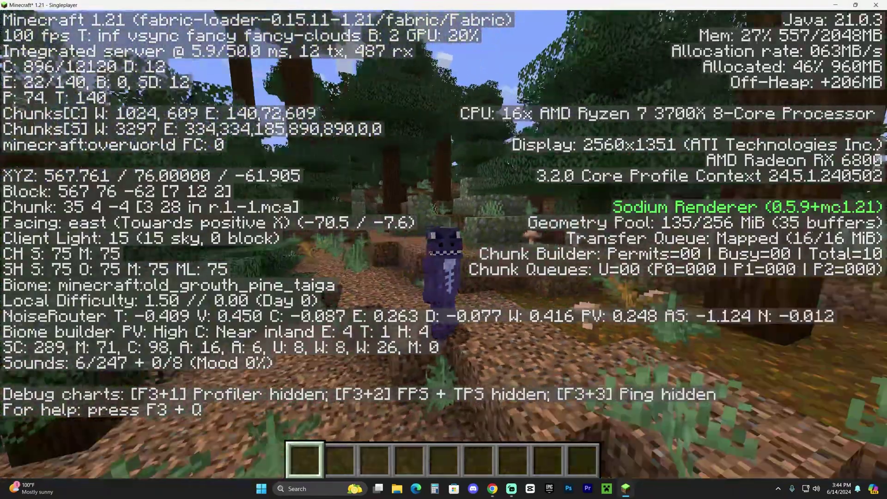